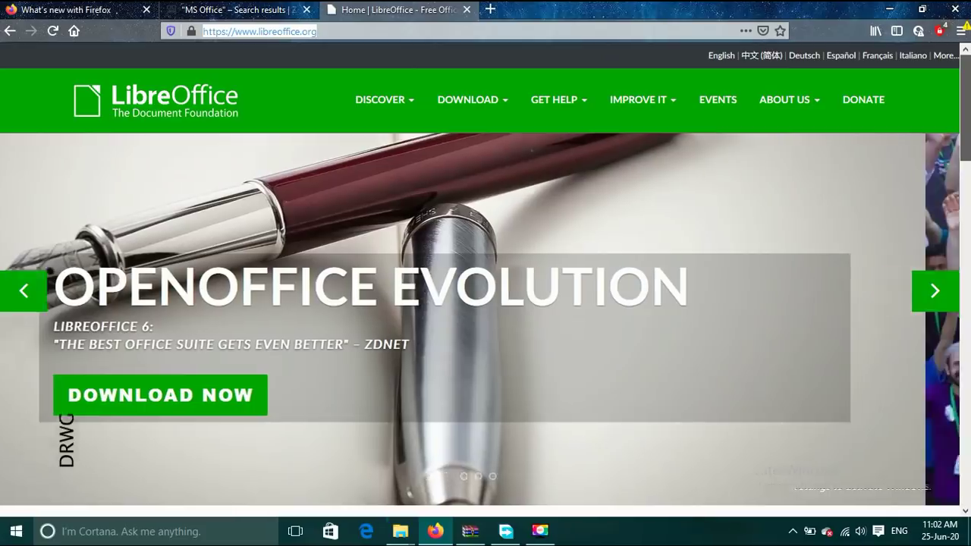
scroll(863, 103, "down", 5)
scroll(495, 116, "up", 5)
scroll(854, 102, "down", 5)
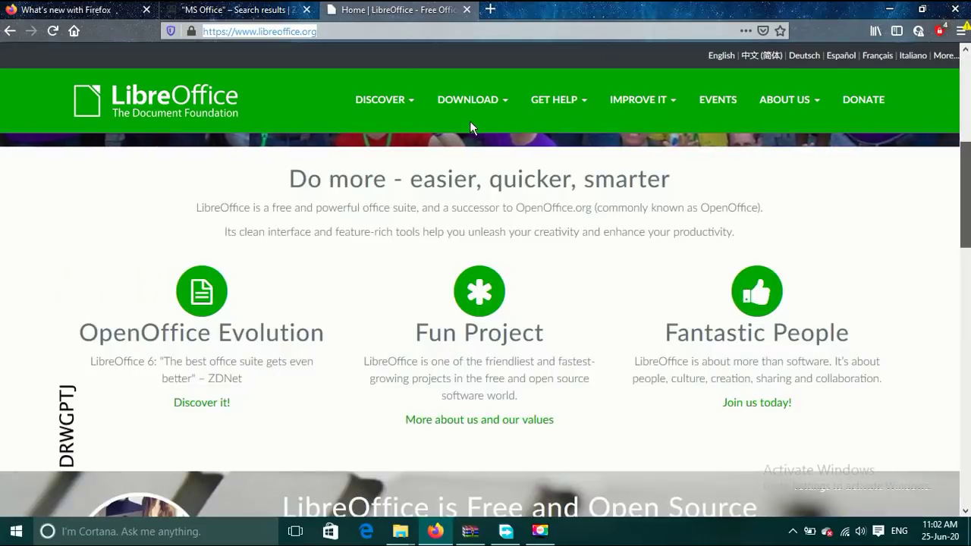
scroll(957, 101, "up", 5)
scroll(957, 102, "down", 5)
scroll(506, 100, "up", 5)
scroll(863, 103, "down", 5)
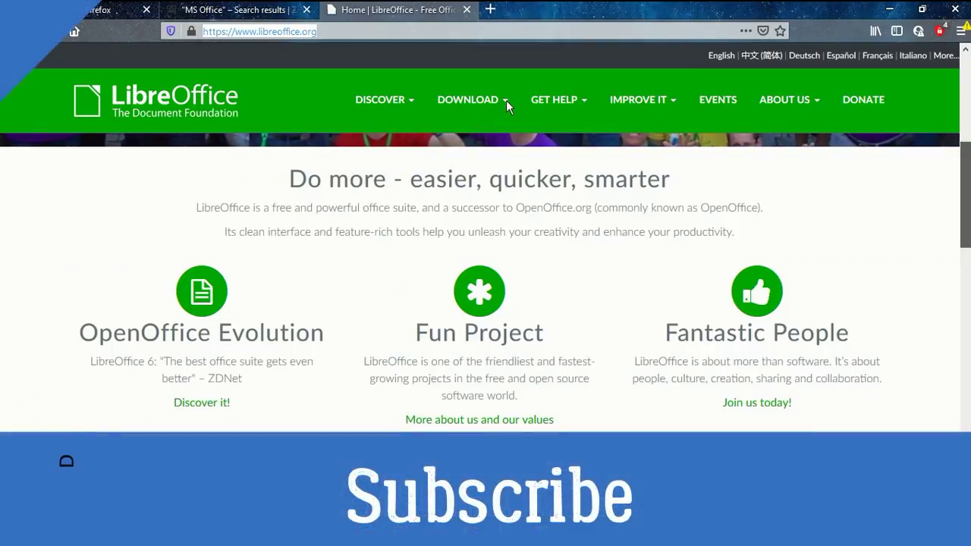
scroll(506, 100, "up", 5)
scroll(864, 102, "down", 5)
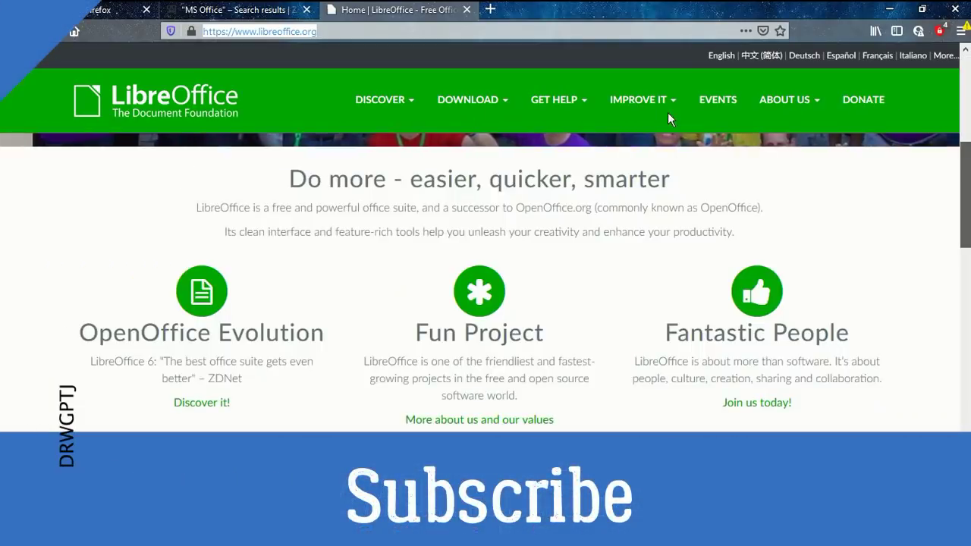
scroll(506, 100, "up", 5)
scroll(863, 103, "down", 5)
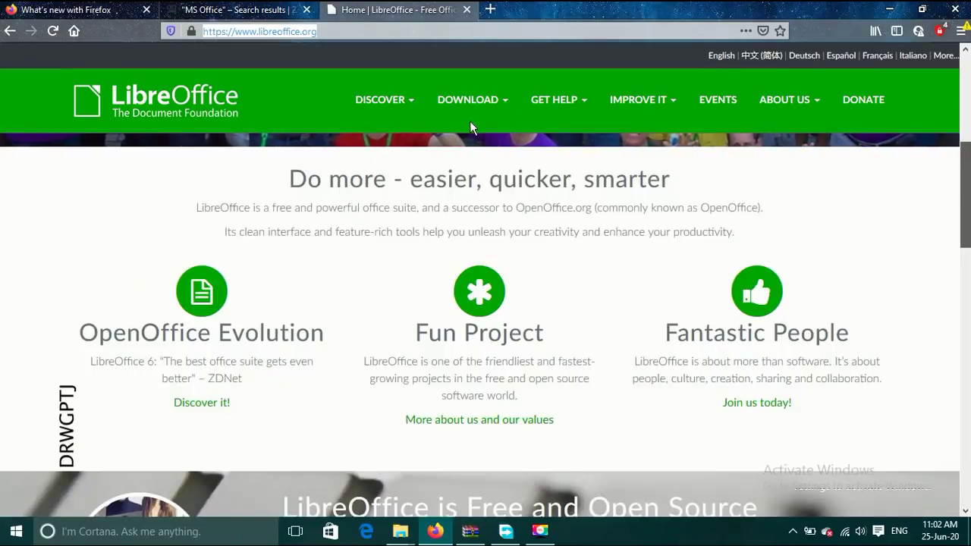
- Open the LibreOffice 6.4.4 download page with Windows (64-bit) kept, and bring up Free Download Manager
left_click(506, 100)
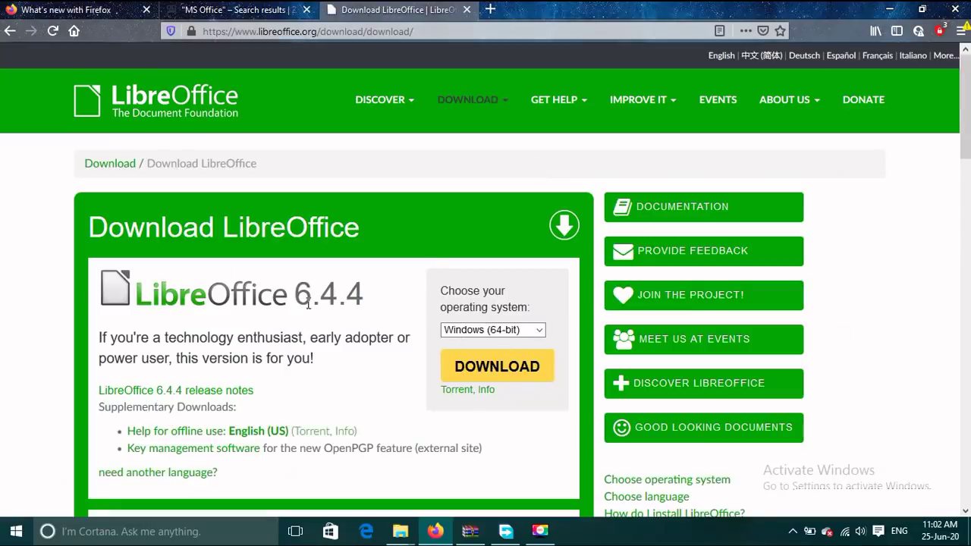
left_click(531, 333)
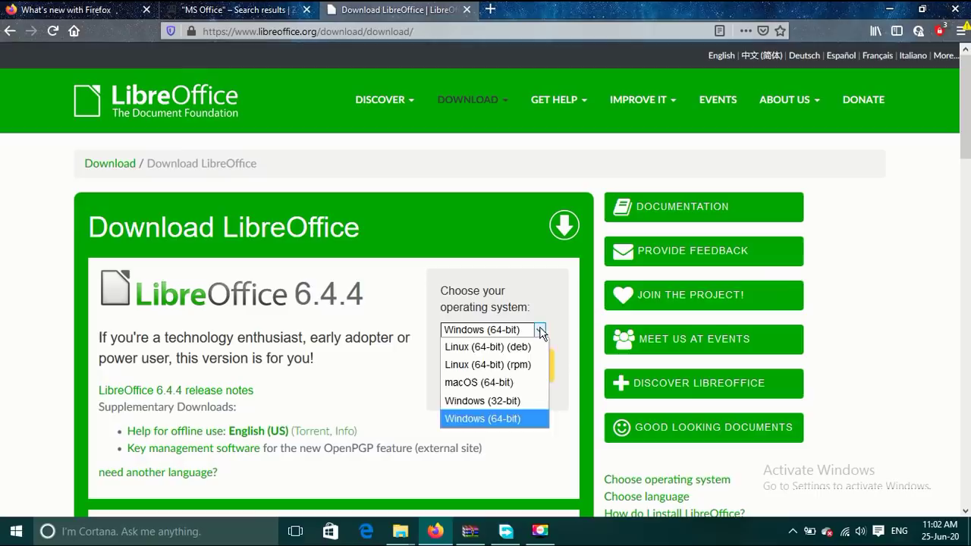
left_click(514, 419)
left_click(538, 330)
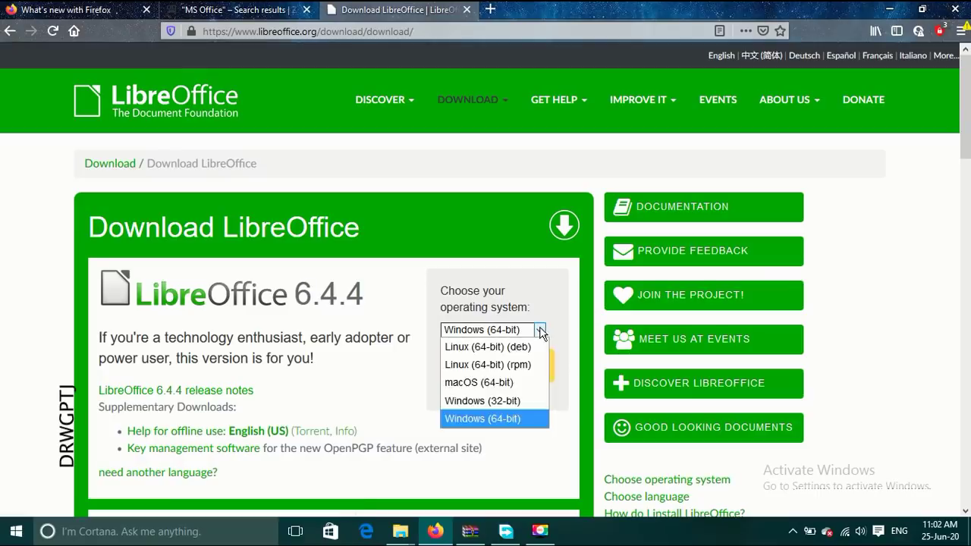
left_click(510, 419)
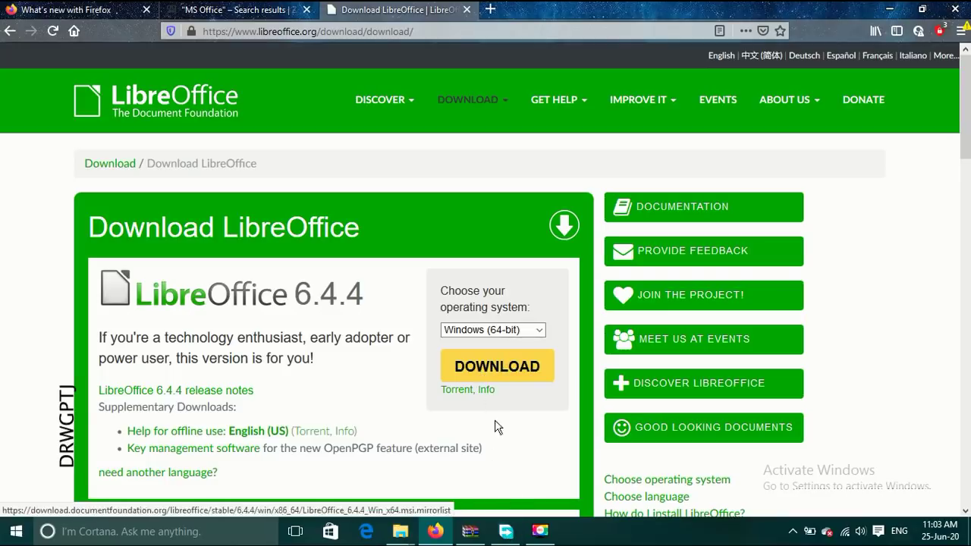
left_click(506, 537)
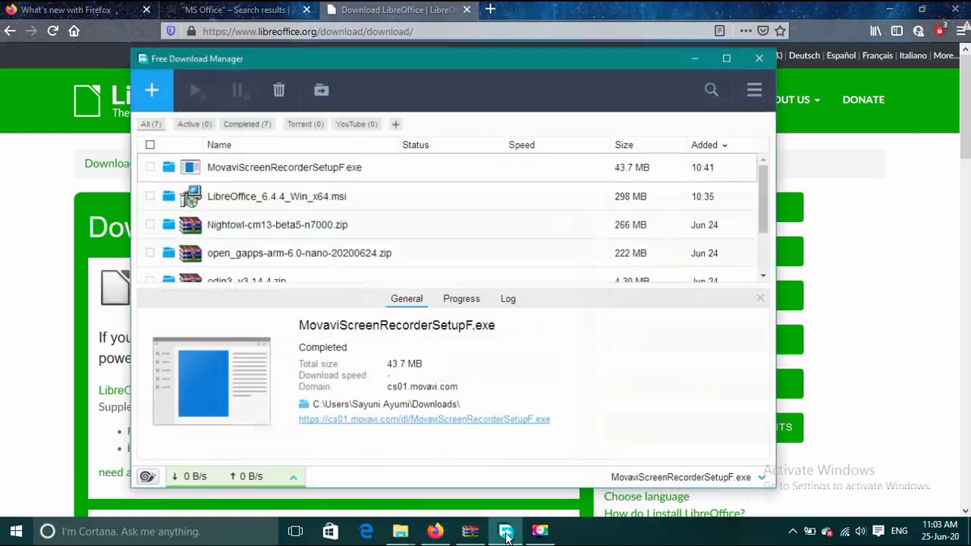
- Select the completed 298 MB LibreOffice_6.4.4_Win_x64.msi download to show its details
left_click(186, 196)
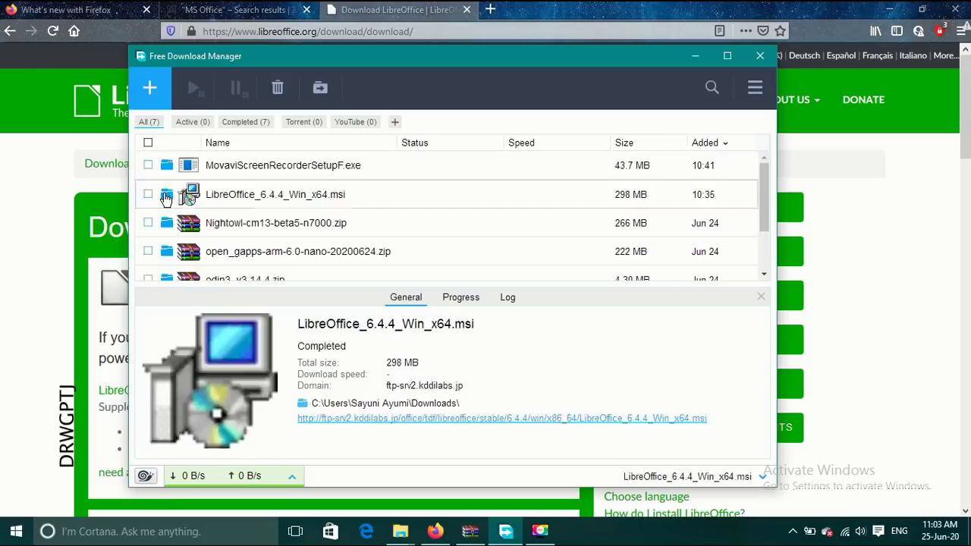
left_click(507, 537)
left_click(506, 537)
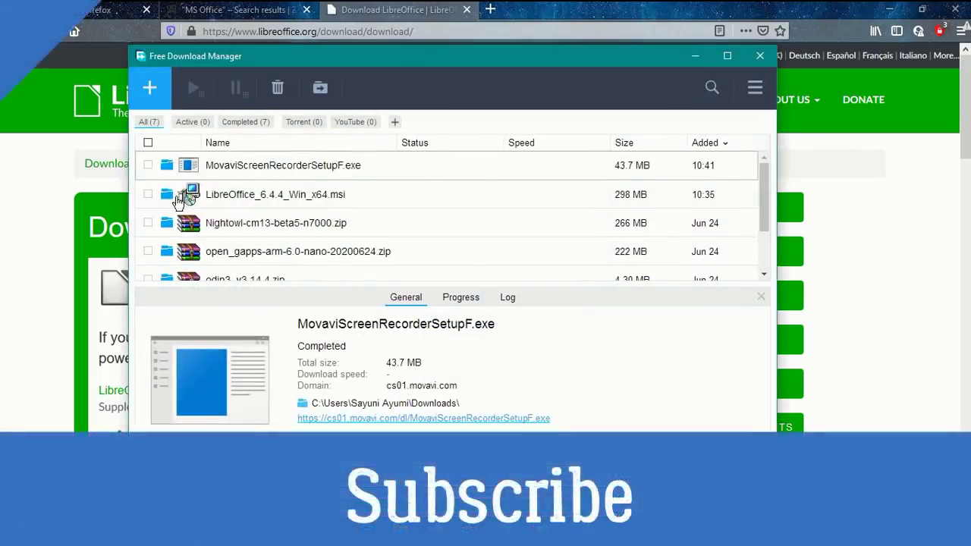
left_click(166, 196)
key("Up")
left_click(167, 196)
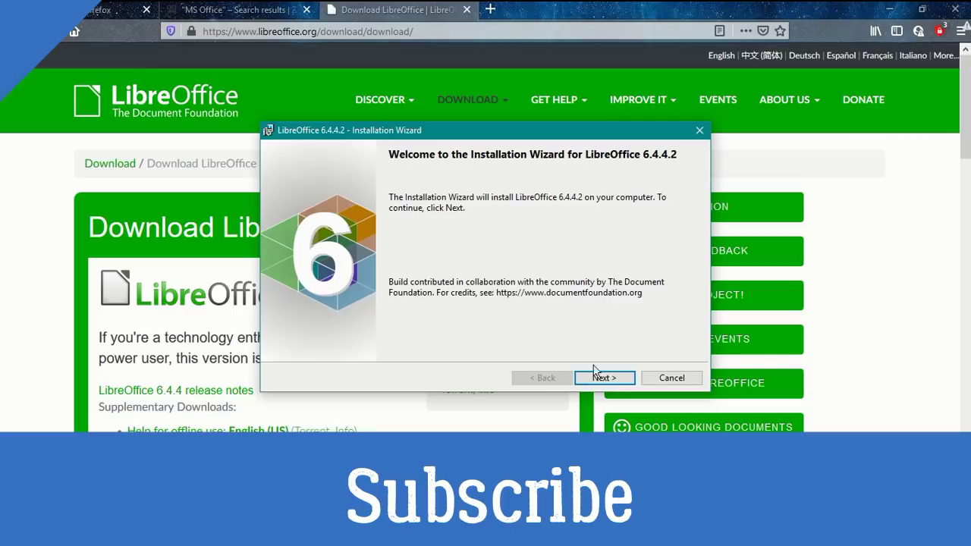
- Install LibreOffice 6.4.4.2 with the Typical setup and close the Installation Wizard
left_click(611, 377)
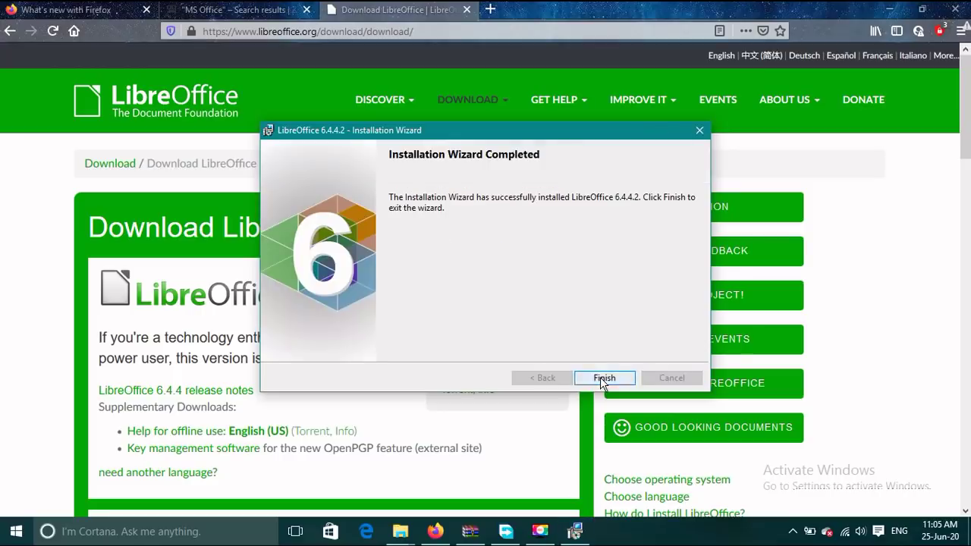
left_click(600, 376)
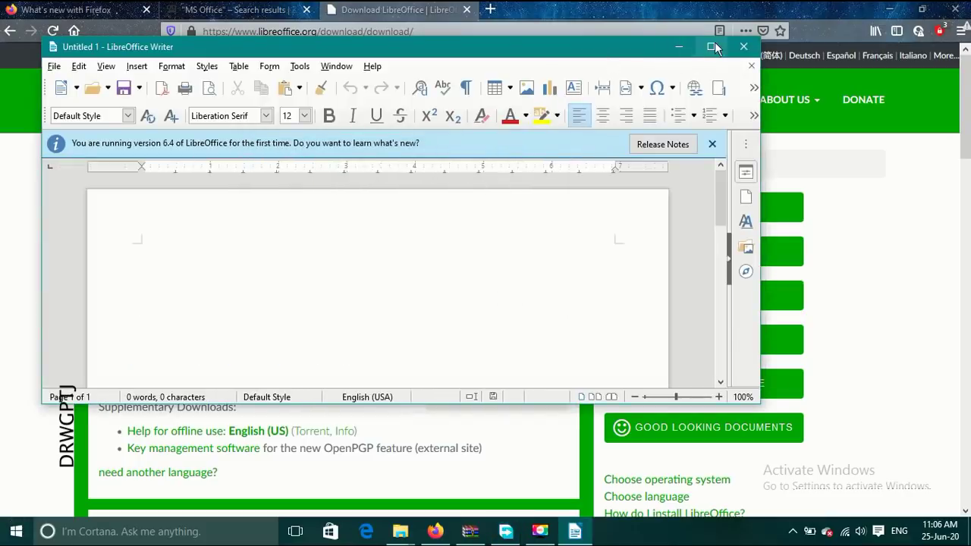
- Maximize the Writer window and look through the Format and Insert menus
left_click(711, 47)
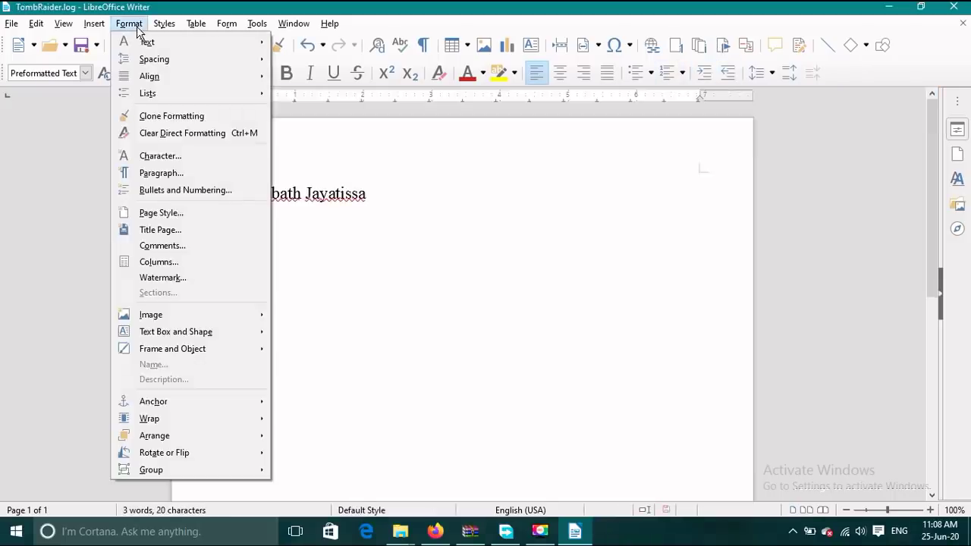
mouse_move(94, 30)
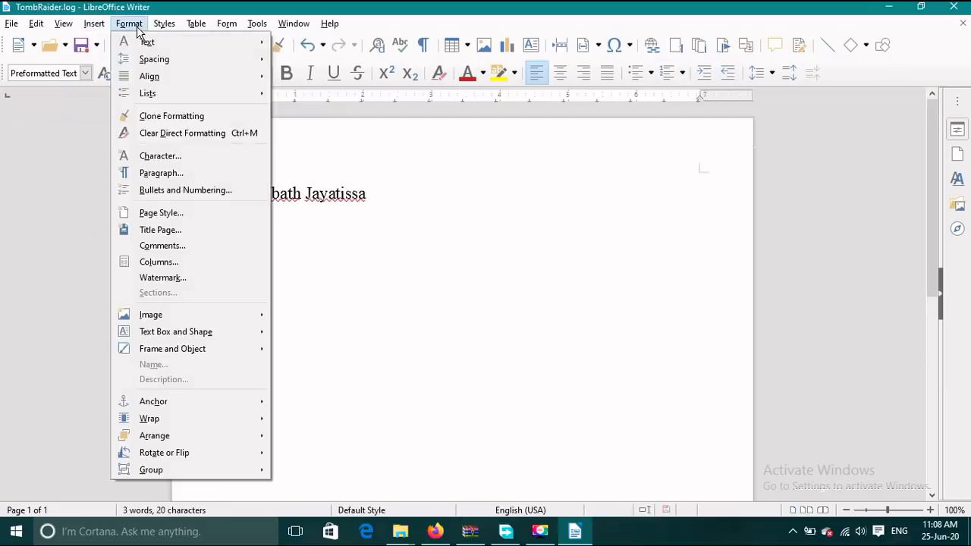
left_click(130, 27)
left_click(94, 24)
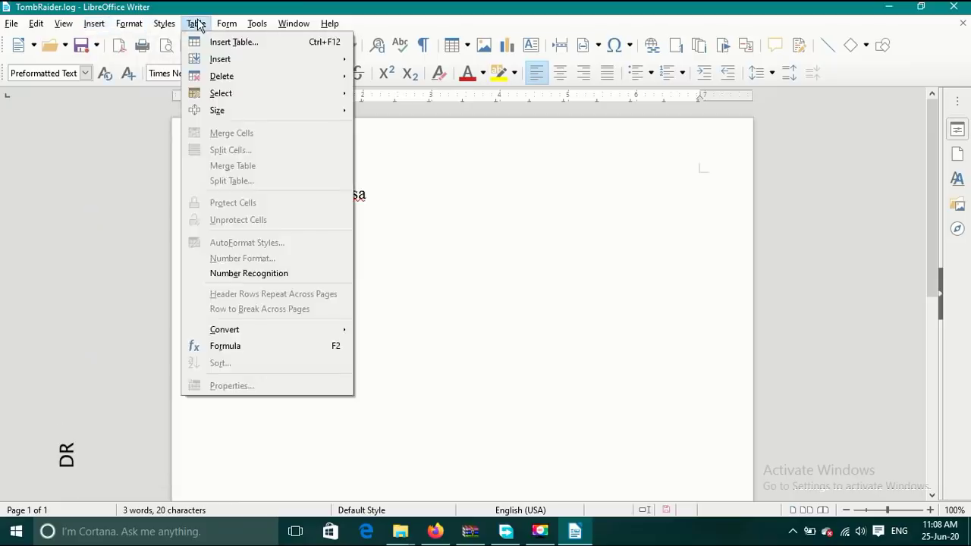
mouse_move(258, 27)
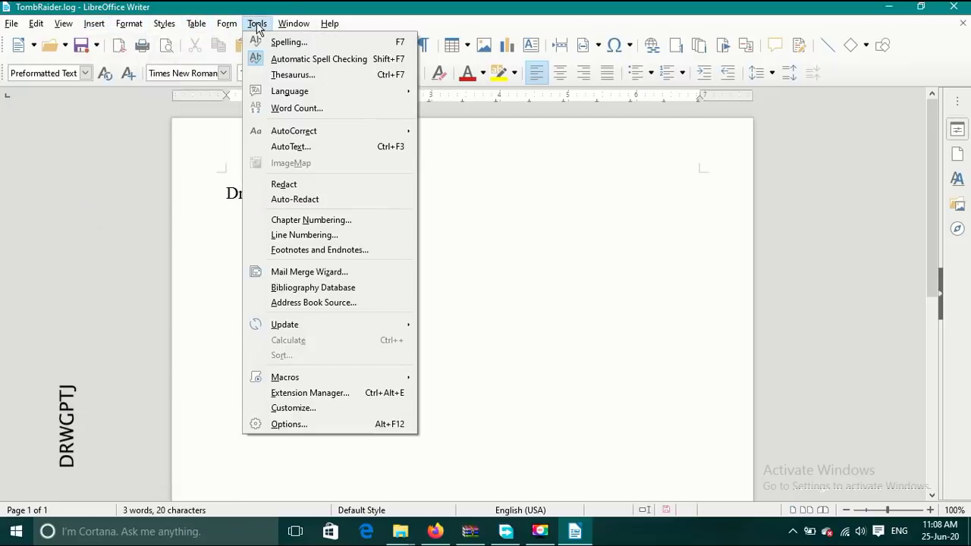
left_click(719, 128)
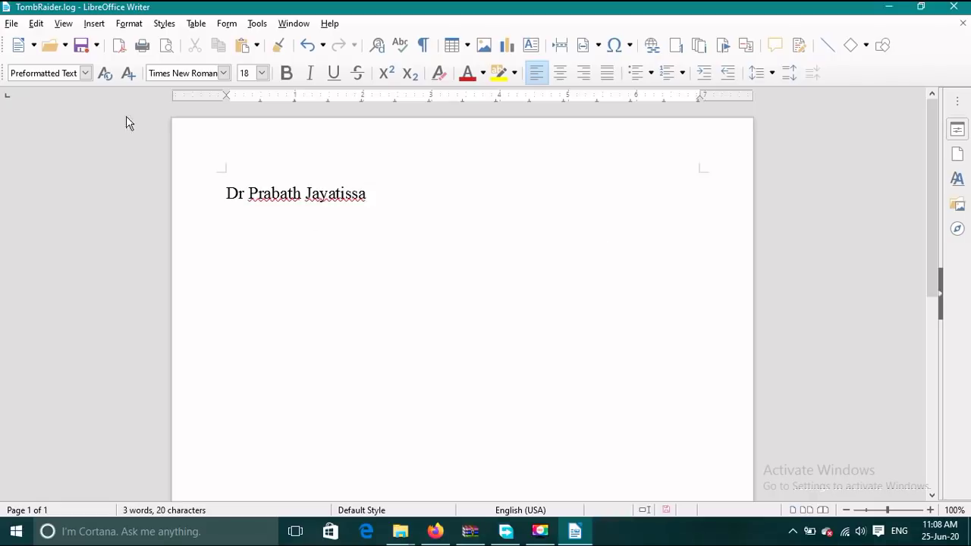
- Look through the paragraph style list and the Table and Tools menus
left_click(86, 73)
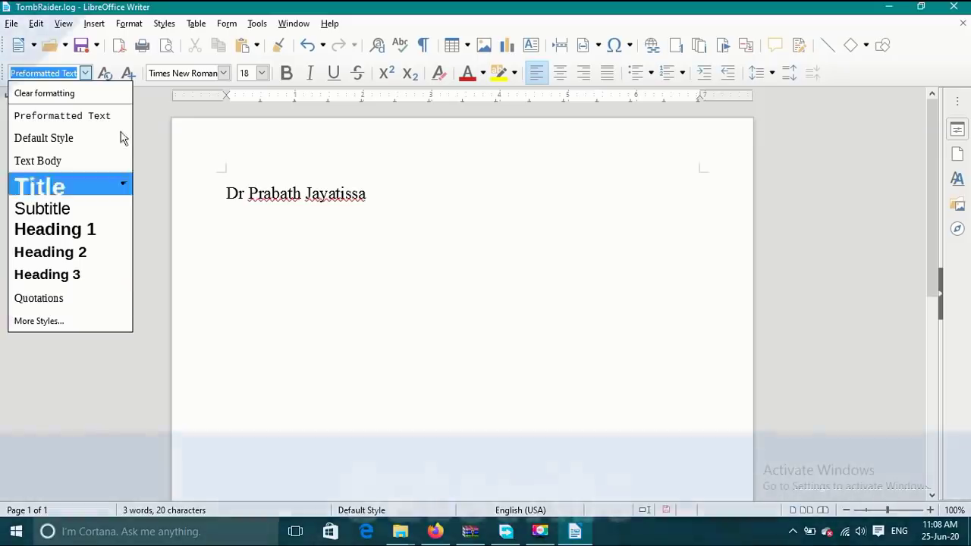
left_click(160, 167)
left_click(196, 23)
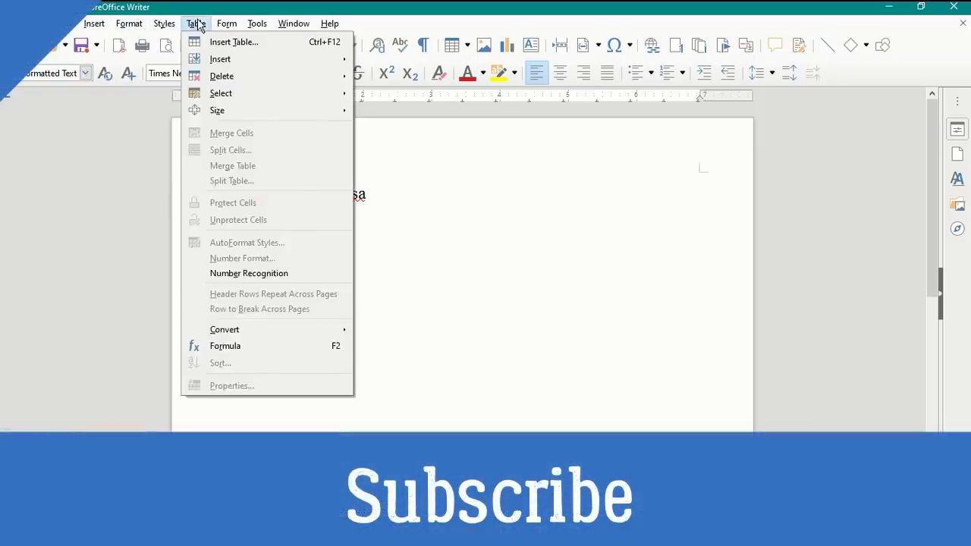
mouse_move(257, 26)
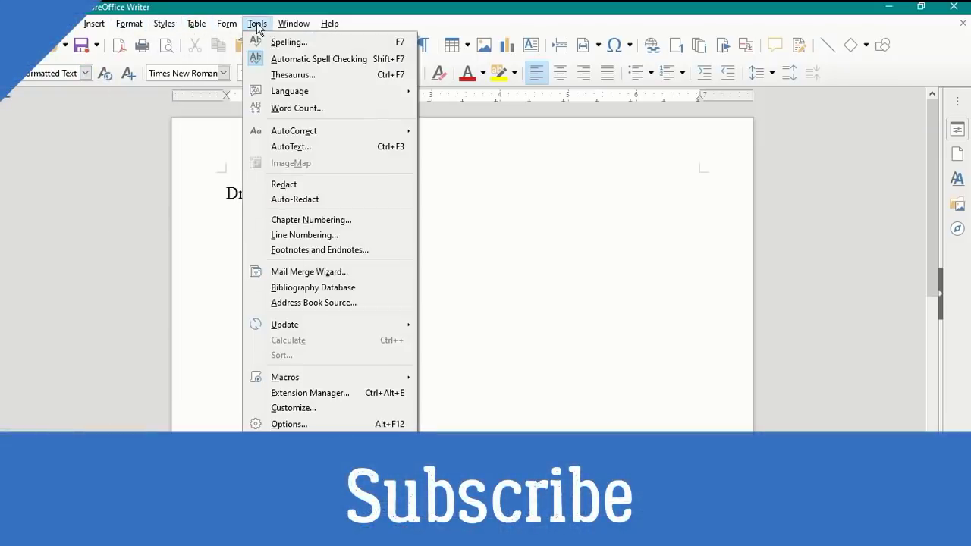
left_click(719, 128)
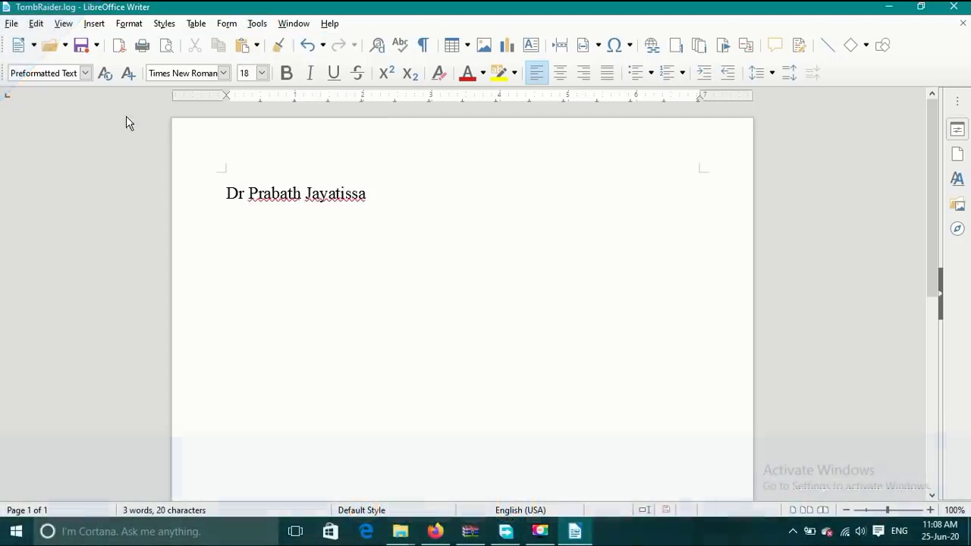
left_click(87, 74)
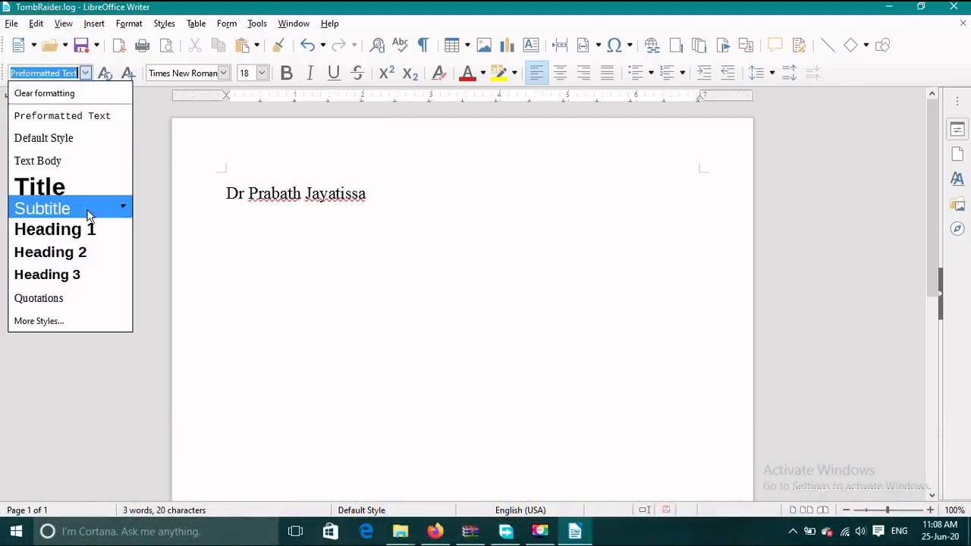
left_click(125, 116)
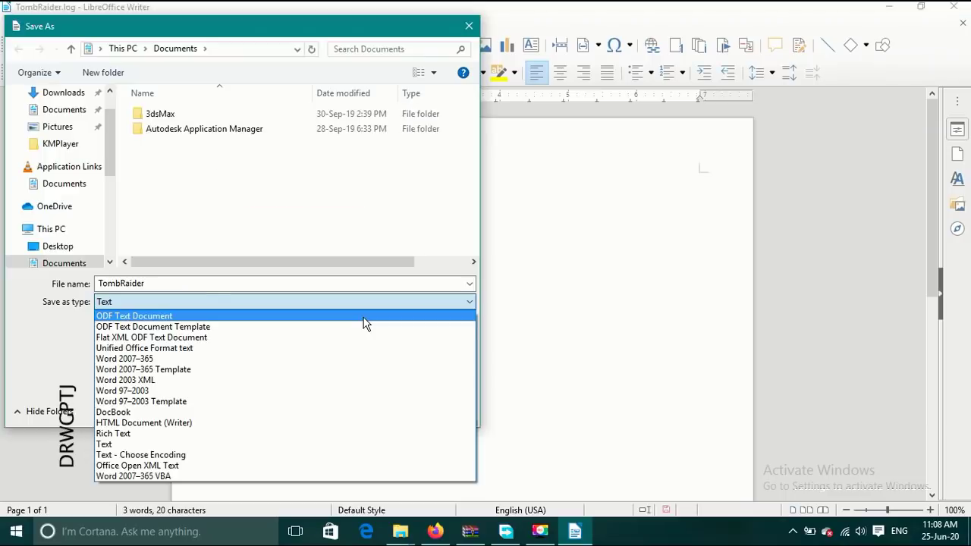
- Choose Word 2007–365 as the file type in the Save As dialog
key("Down")
key("Down")
key("Down")
key("Down")
key("Down")
key("Down")
key("Down")
key("Down")
key("Down")
key("Down")
key("Down")
key("Down")
key("Down")
key("Down")
key("Down")
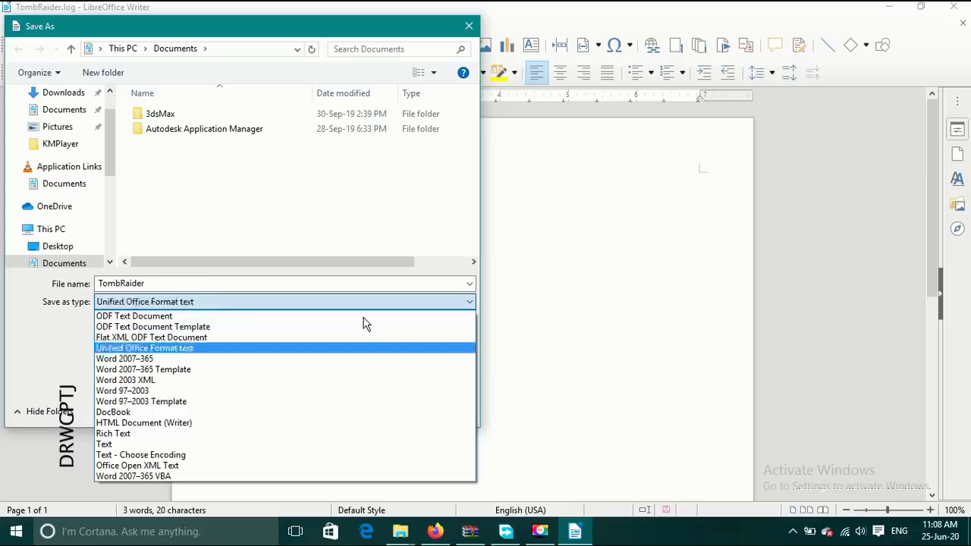
key("Up")
key("Up")
key("Up")
key("Up")
key("Up")
key("Up")
key("Up")
key("Up")
key("Up")
key("Up")
key("Up")
key("Up")
key("Up")
key("Up")
key("Up")
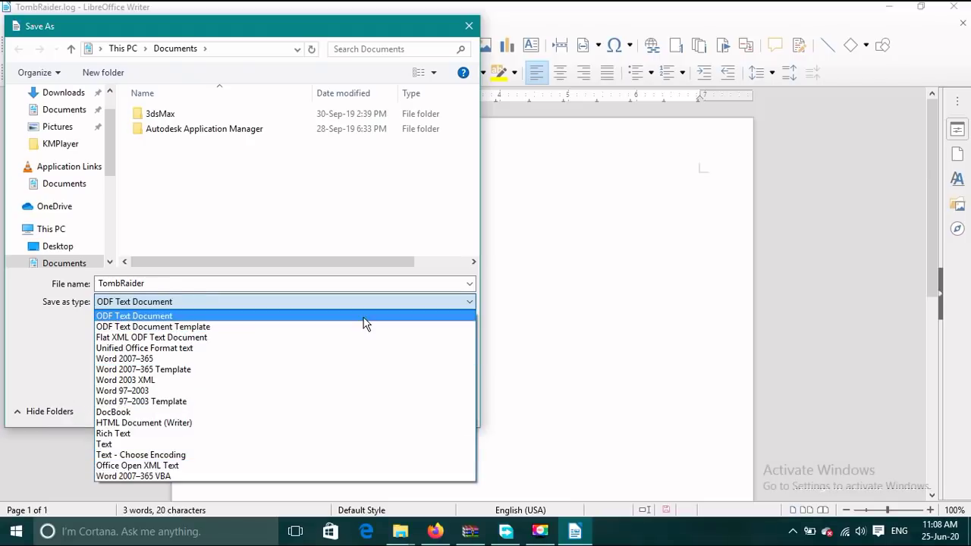
key("Down")
key("Down")
key("Down")
key("Down")
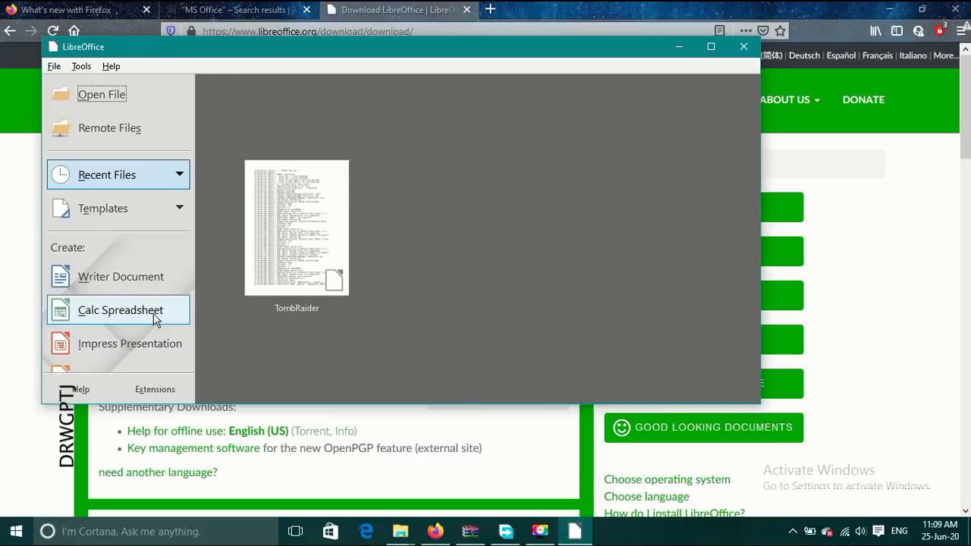
- Create a blank Untitled 1 spreadsheet with Calc Spreadsheet under Create
left_click(154, 318)
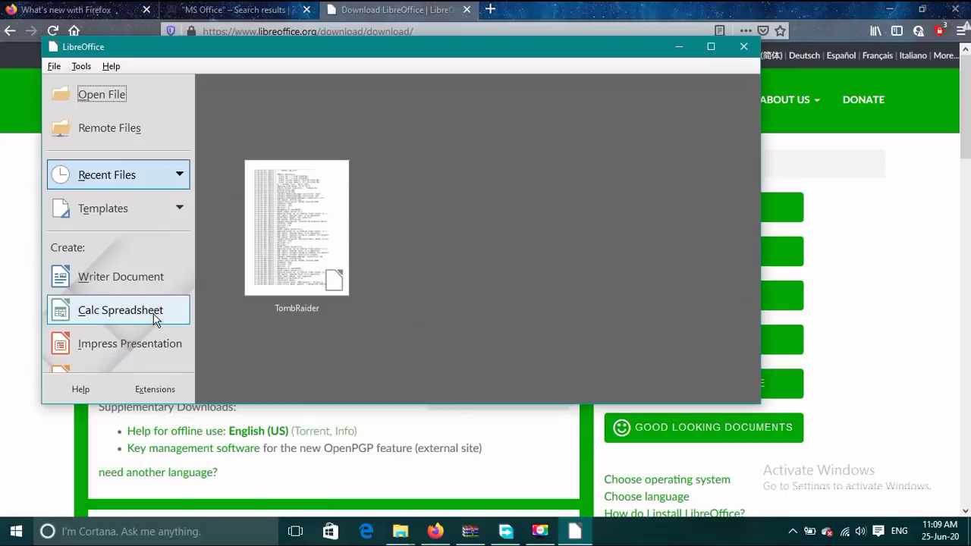
left_click(154, 318)
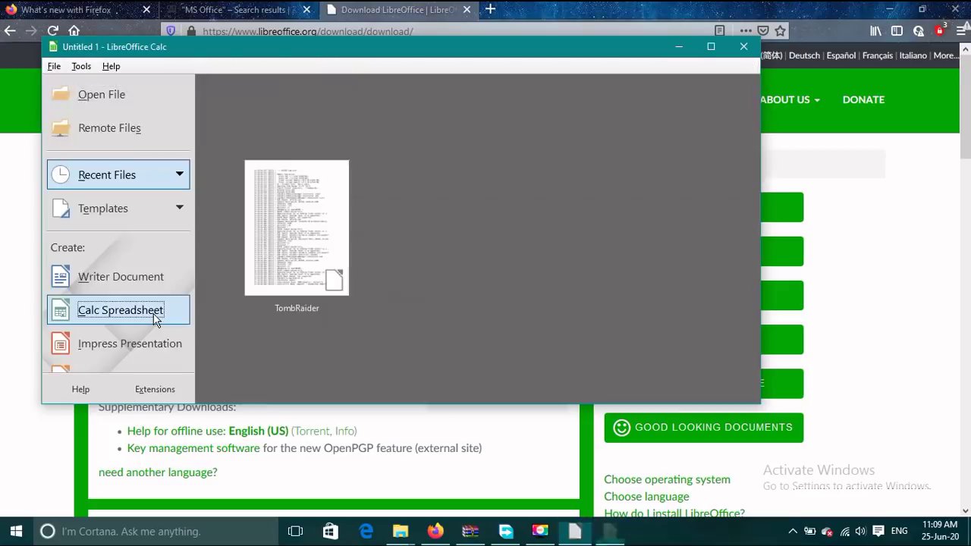
left_click(154, 319)
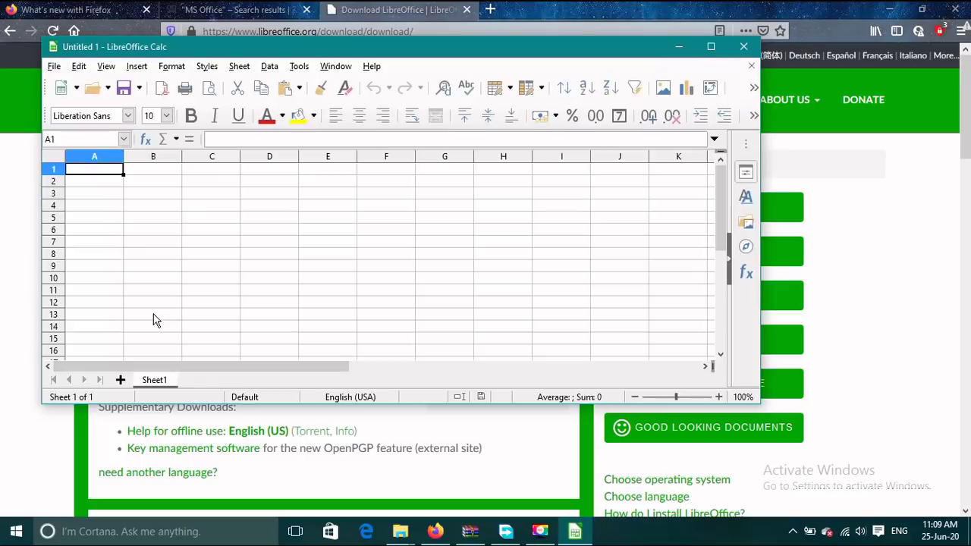
left_click(64, 525)
type("libre")
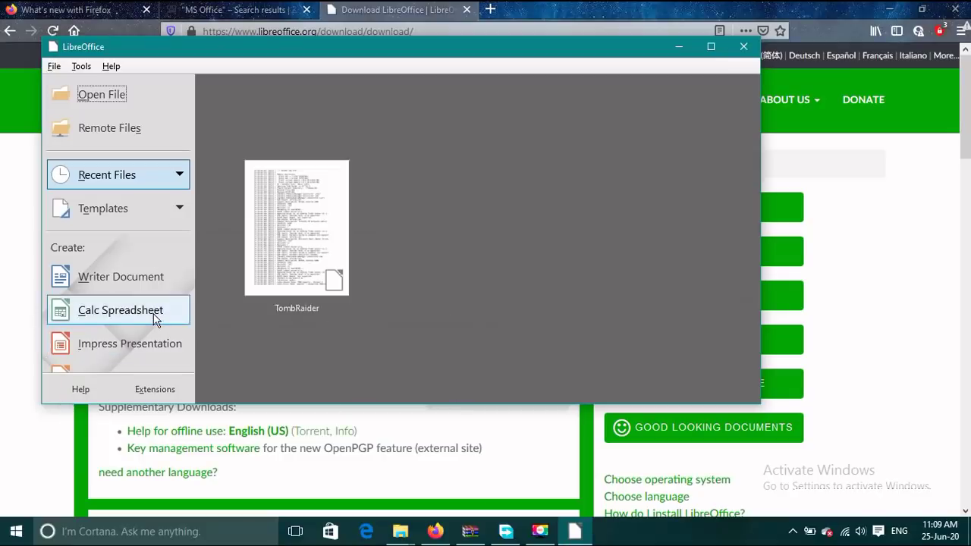
left_click(121, 310)
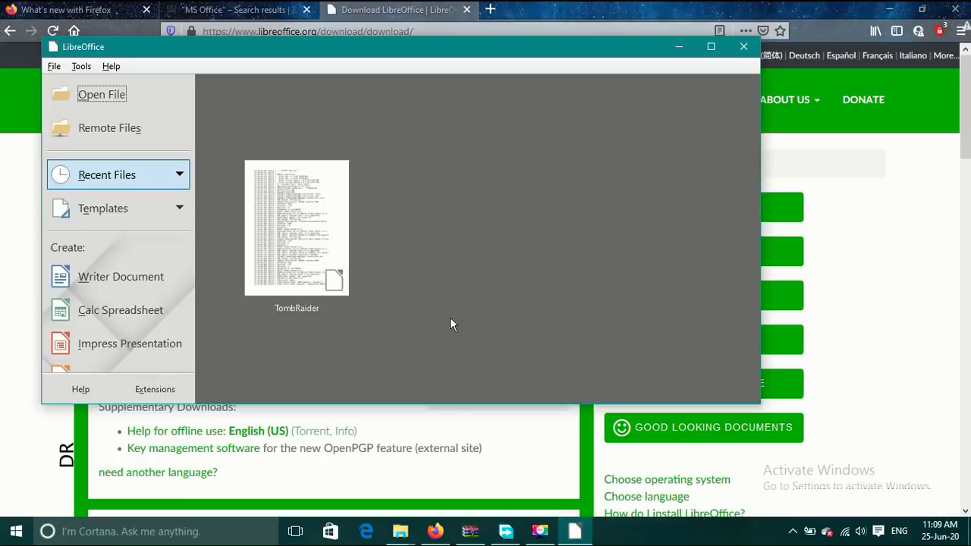
left_click(153, 319)
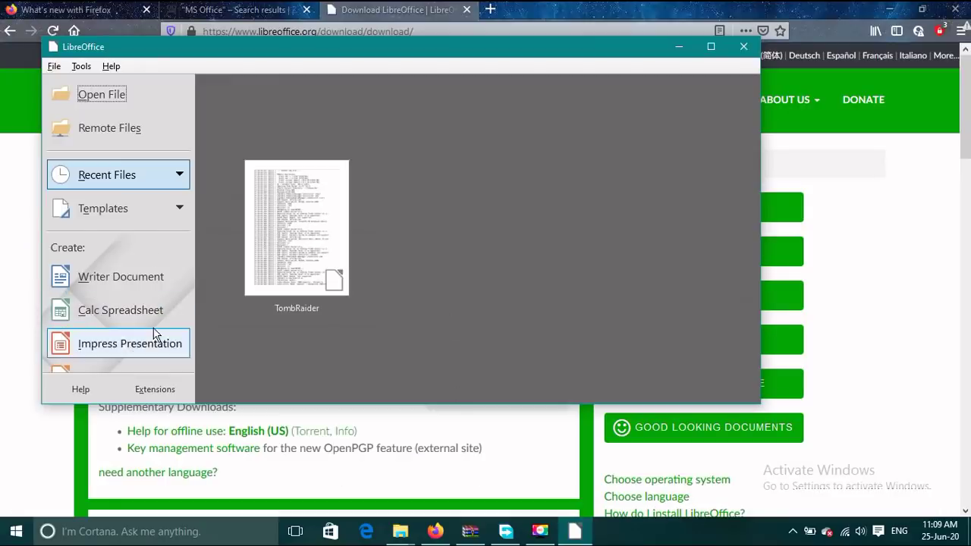
left_click(154, 319)
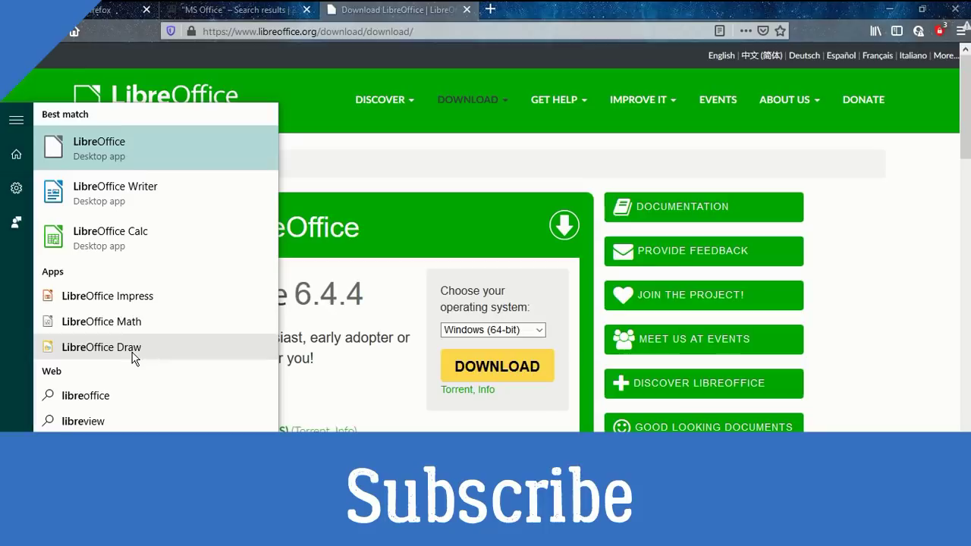
left_click(152, 305)
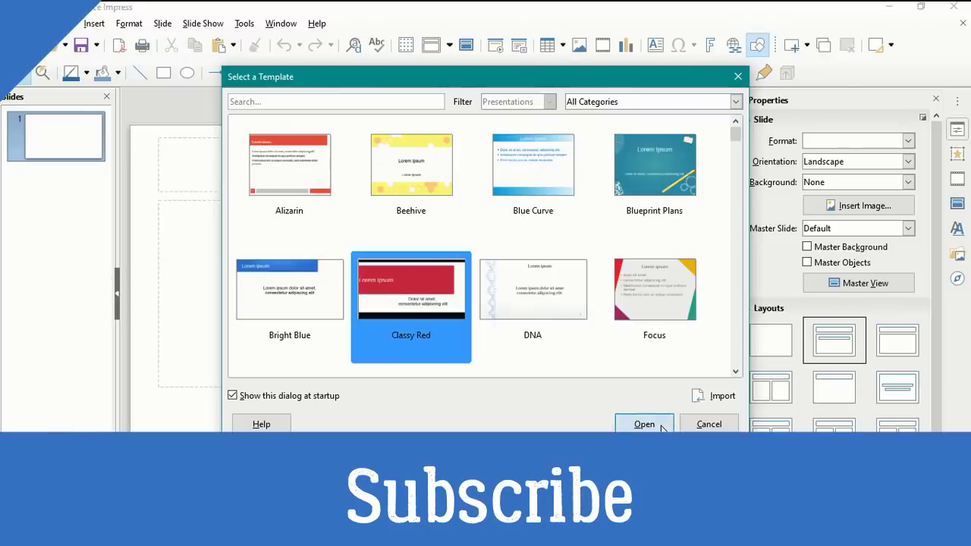
left_click(645, 423)
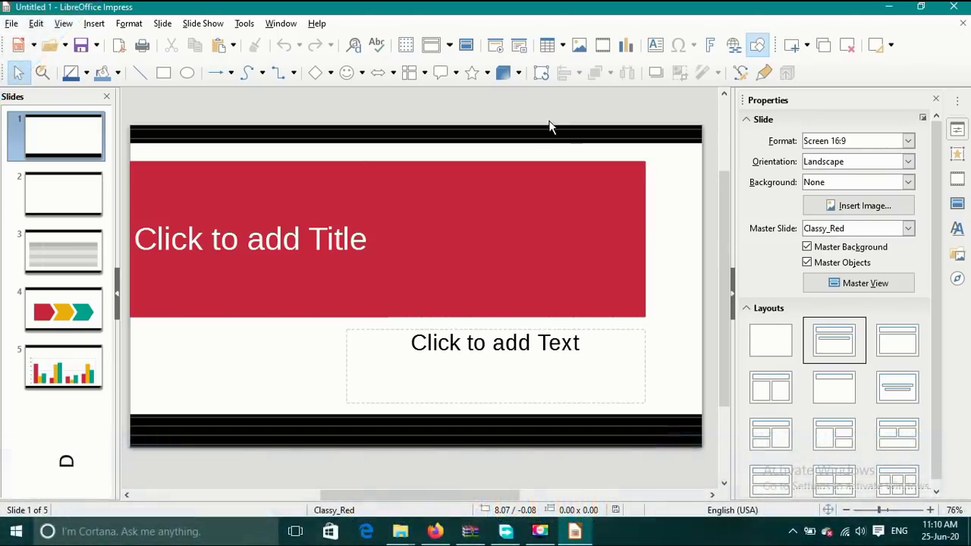
left_click(964, 28)
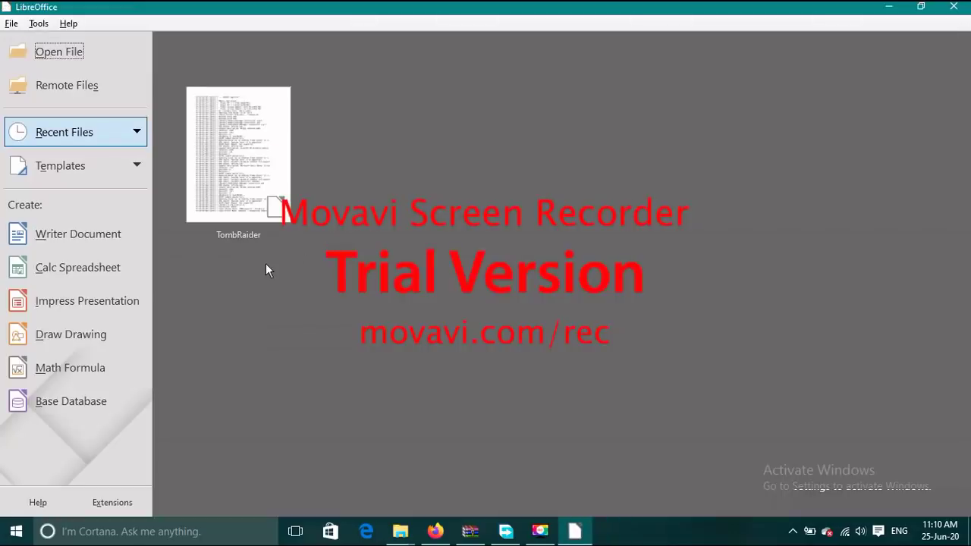
left_click(96, 342)
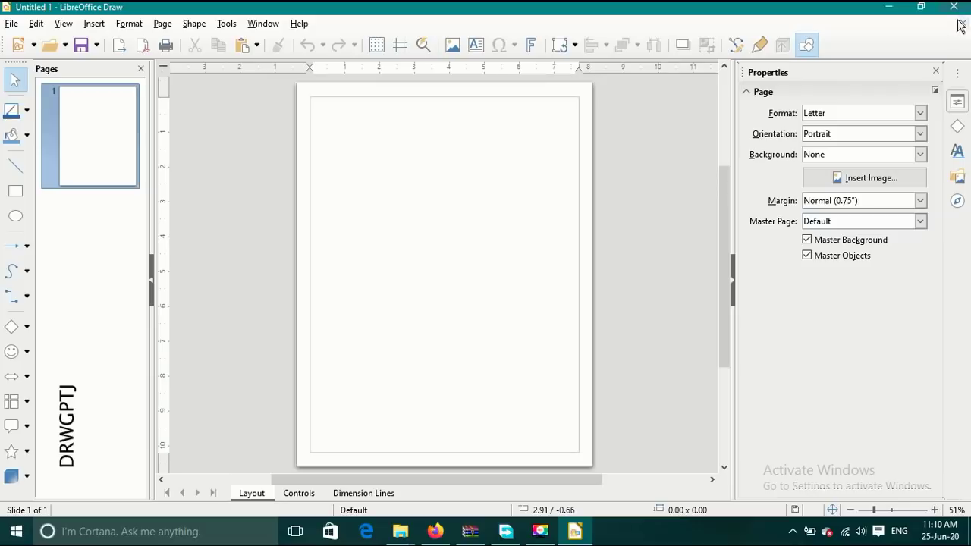
left_click(11, 351)
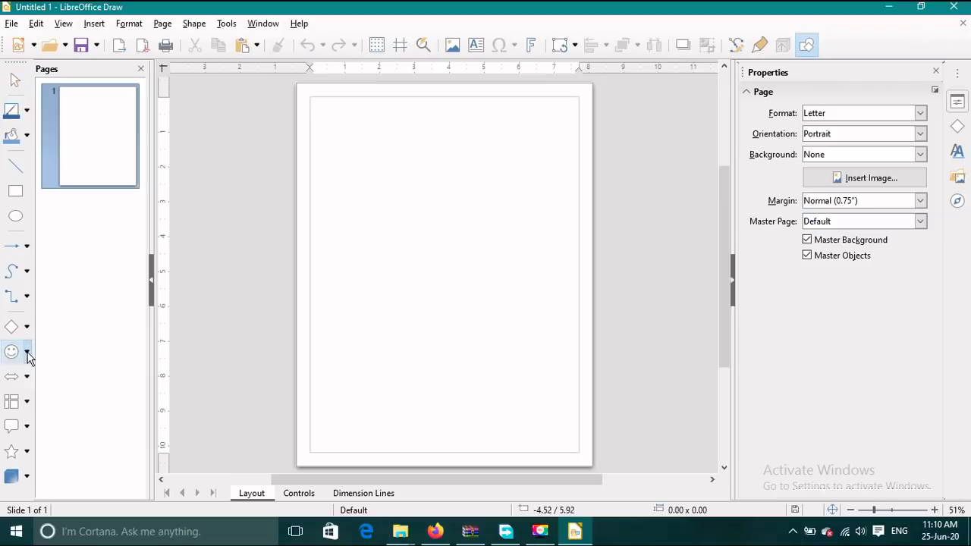
left_click(26, 353)
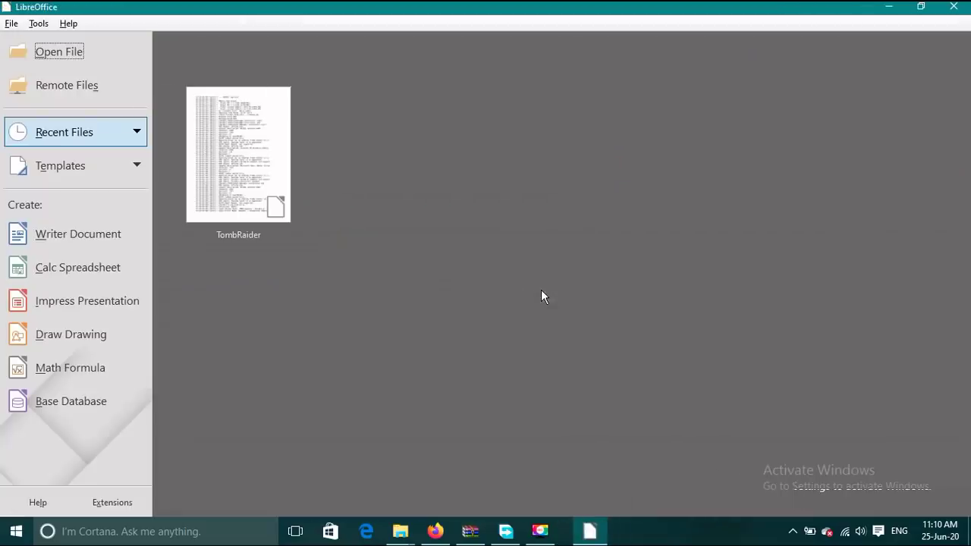
left_click(96, 377)
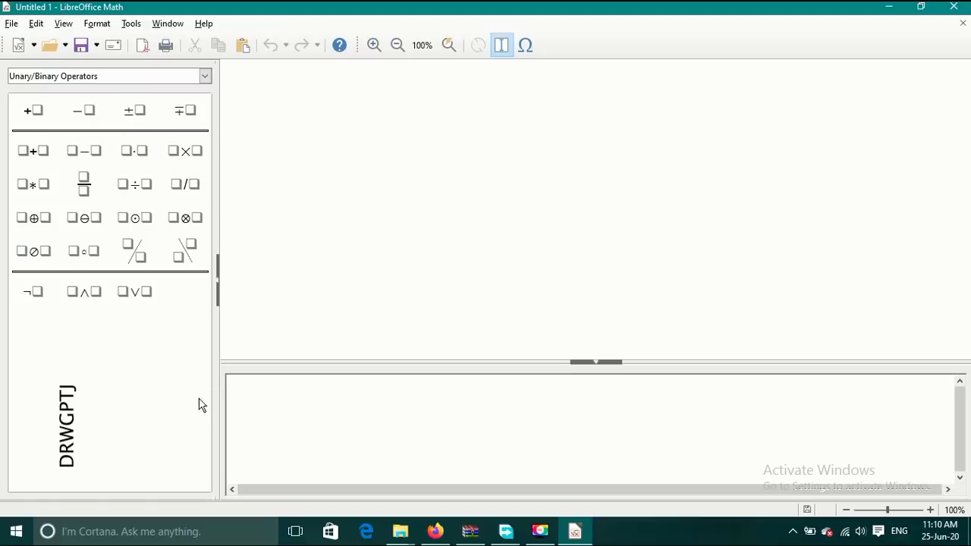
key("ctrl+w")
left_click(513, 289)
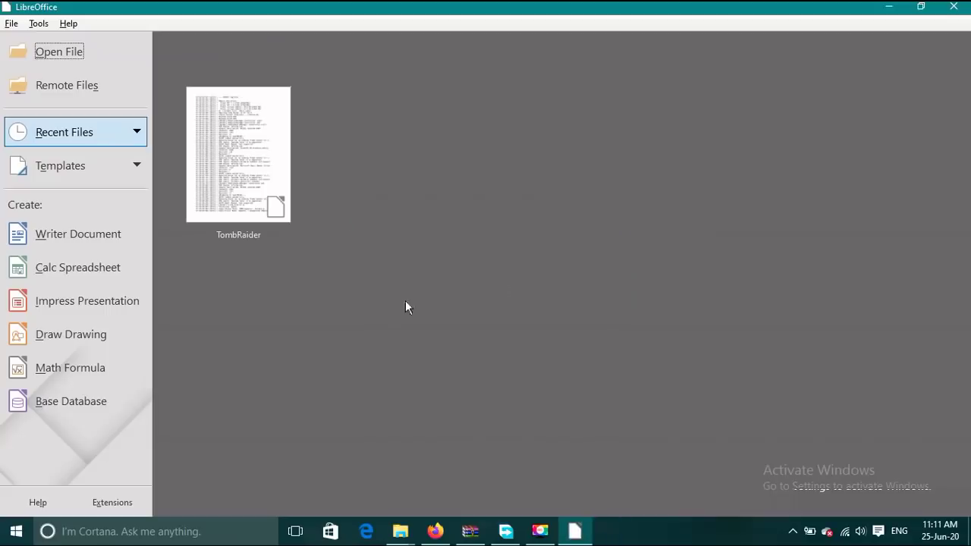
left_click(113, 403)
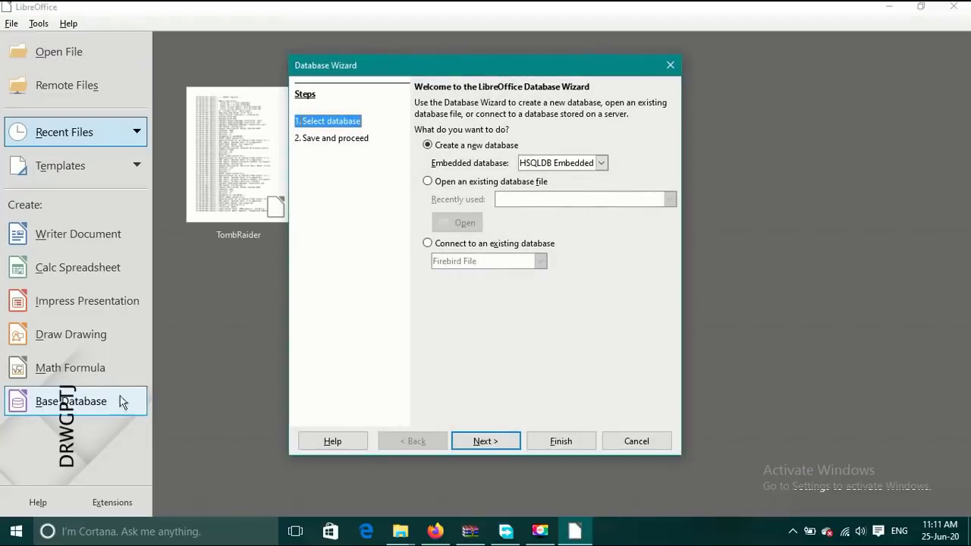
left_click(601, 163)
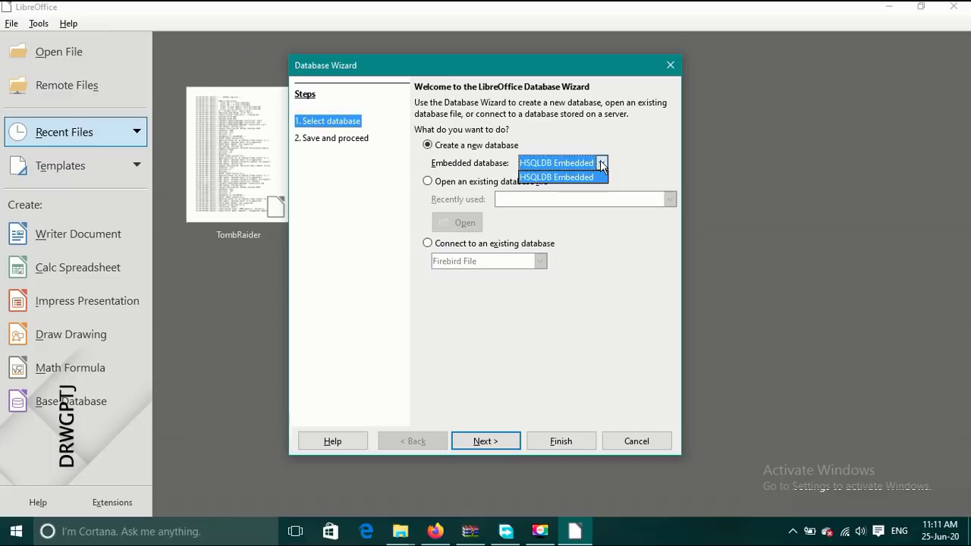
left_click(628, 147)
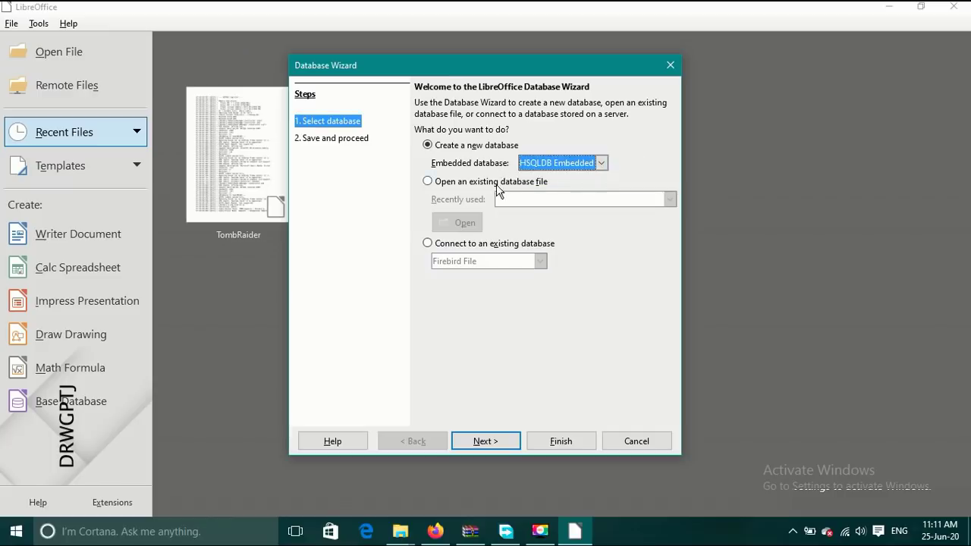
left_click(562, 441)
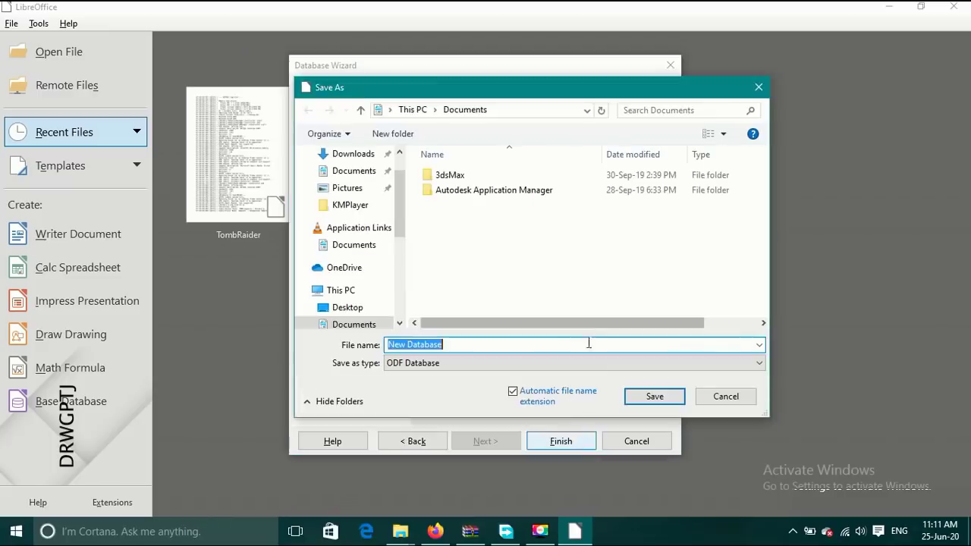
left_click(718, 397)
left_click(653, 445)
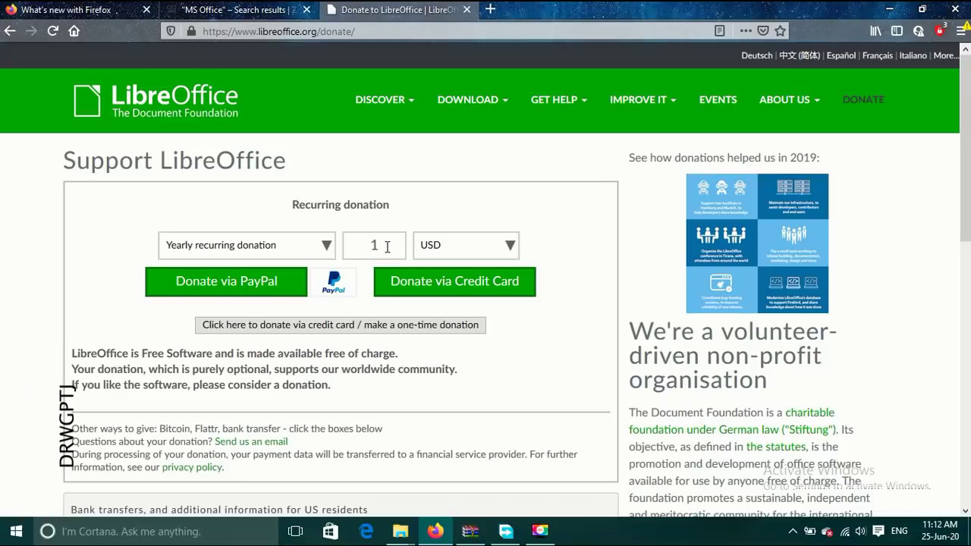
- Set the yearly recurring donation amount to 10 USD
type("0")
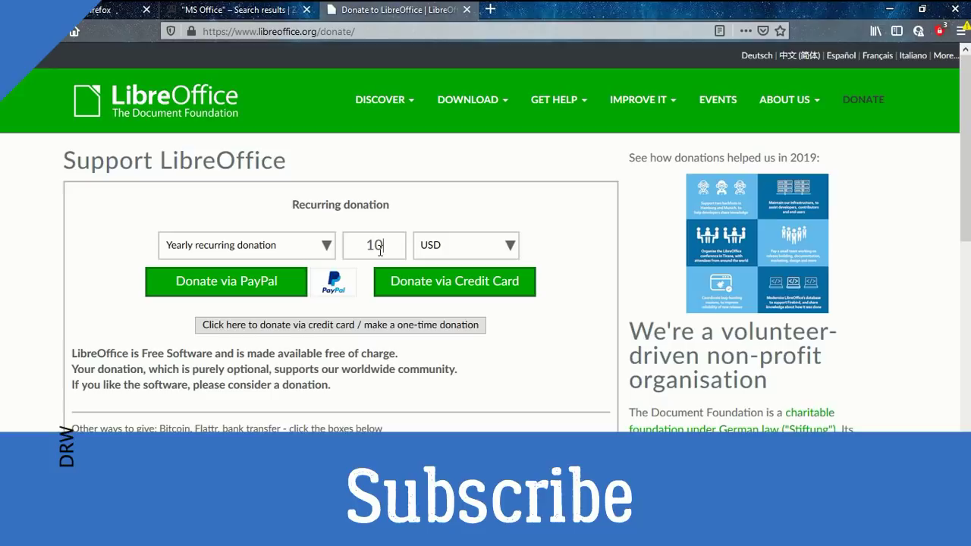
key("BackSpace")
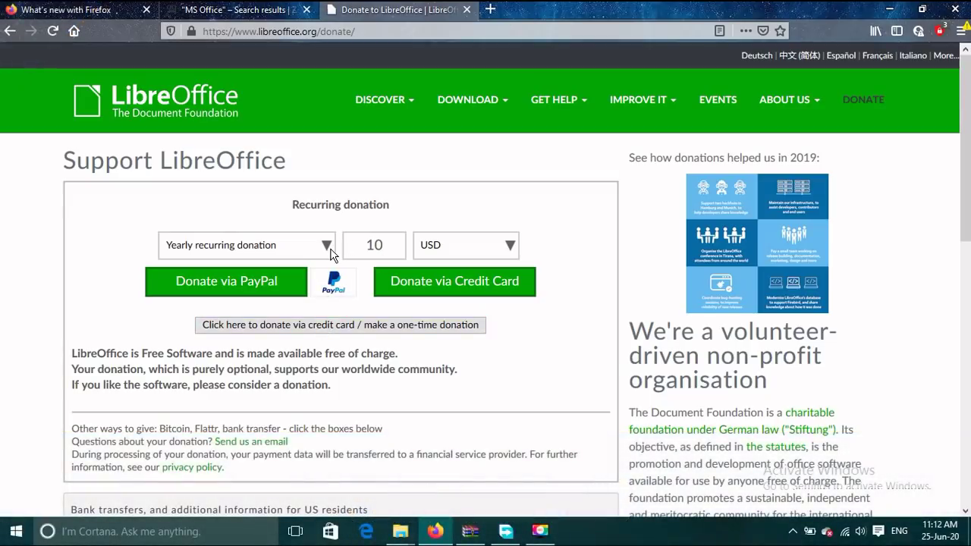
key("BackSpace")
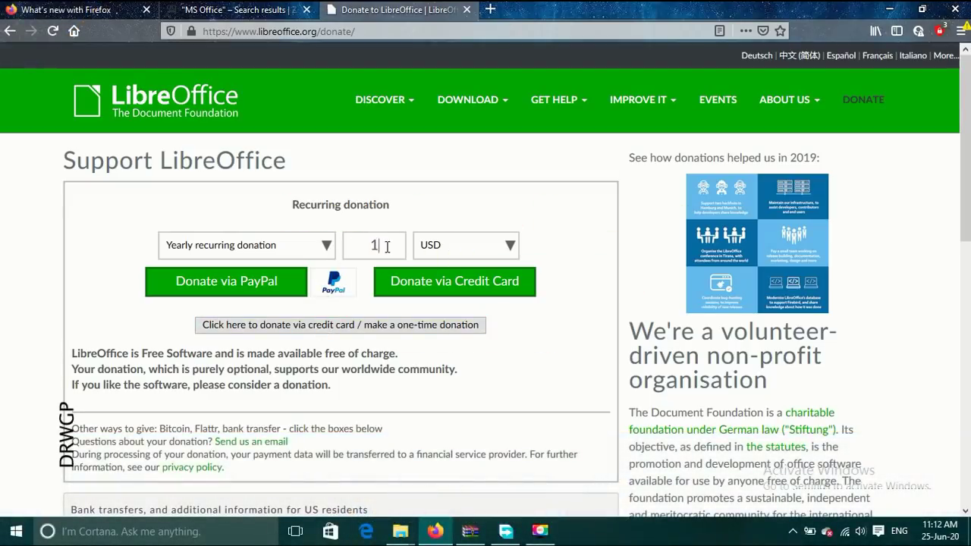
type("0")
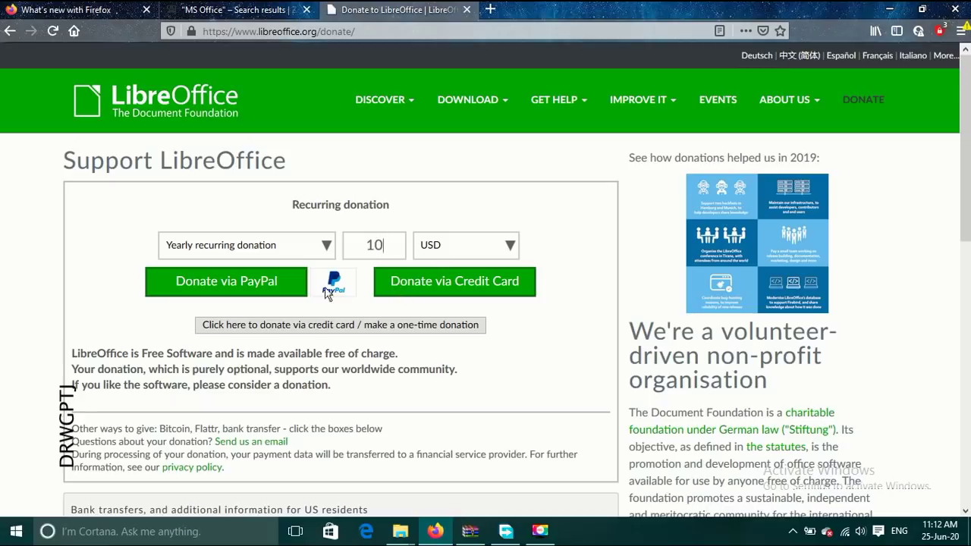
key("BackSpace")
key("BackSpace")
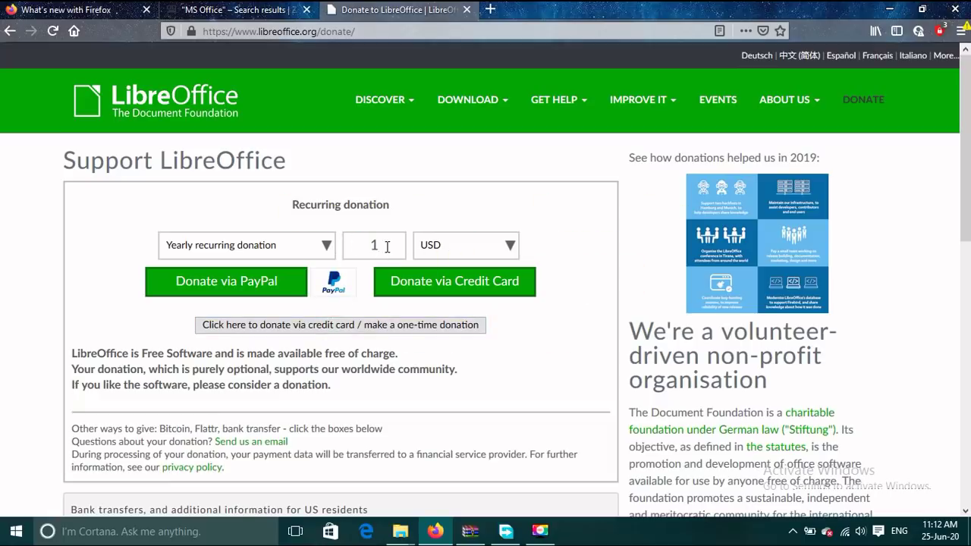
type("0")
key("BackSpace")
key("BackSpace")
type("10")
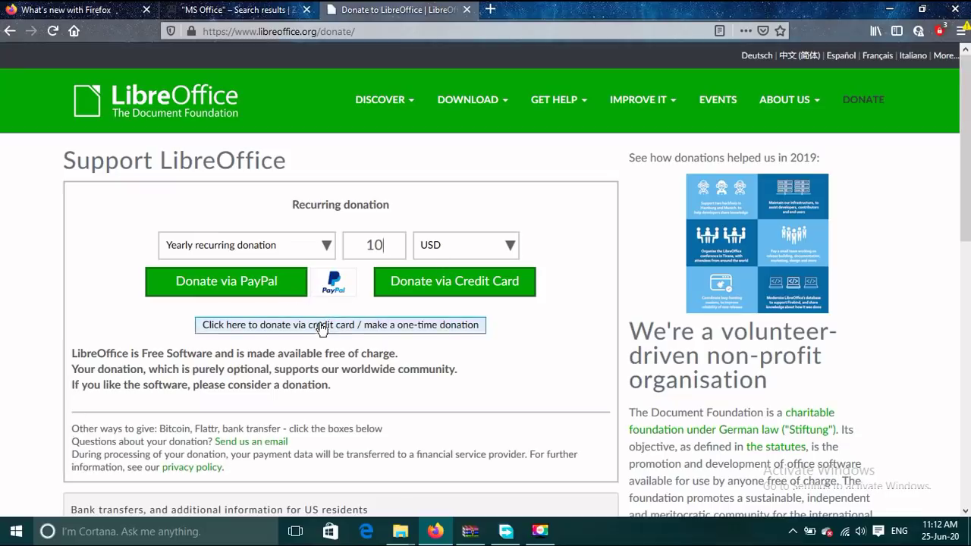
key("BackSpace")
key("BackSpace")
type("1")
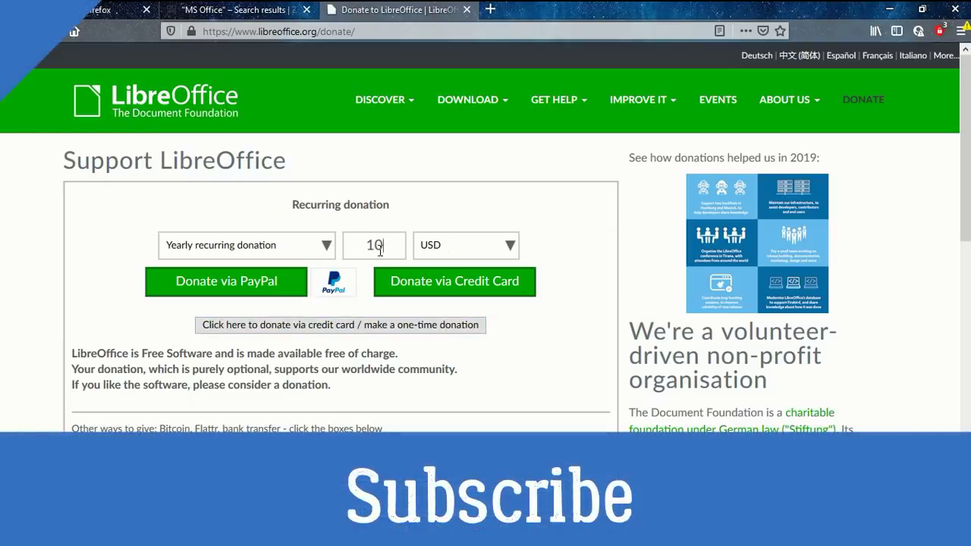
key("BackSpace")
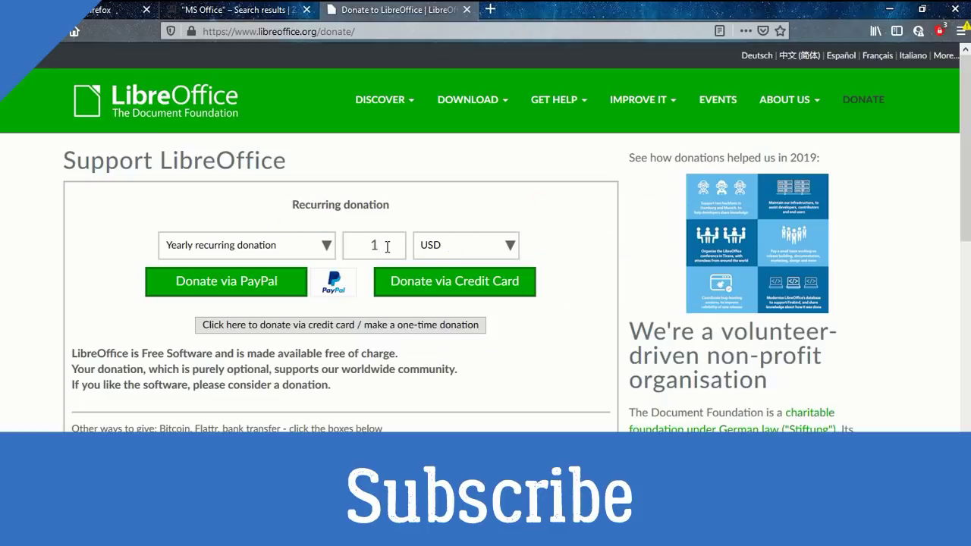
type("0")
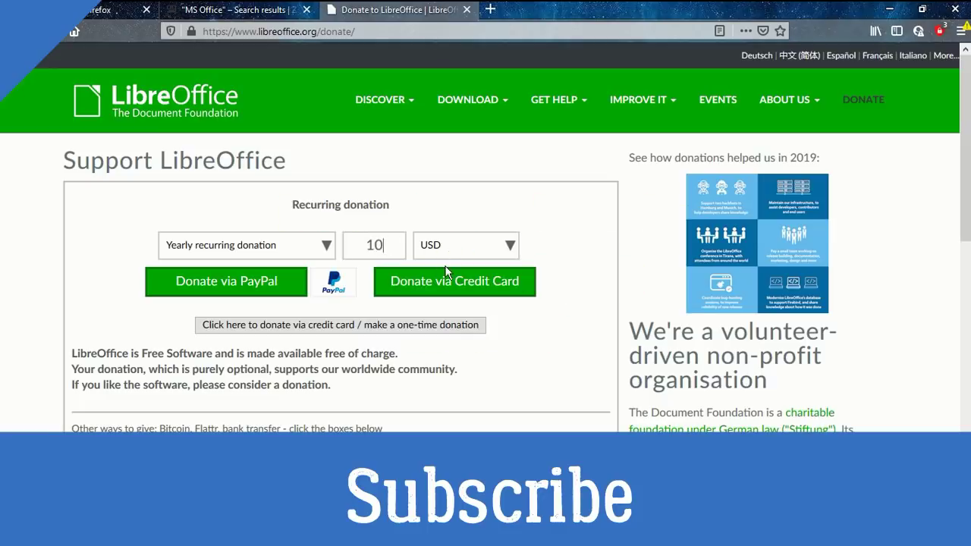